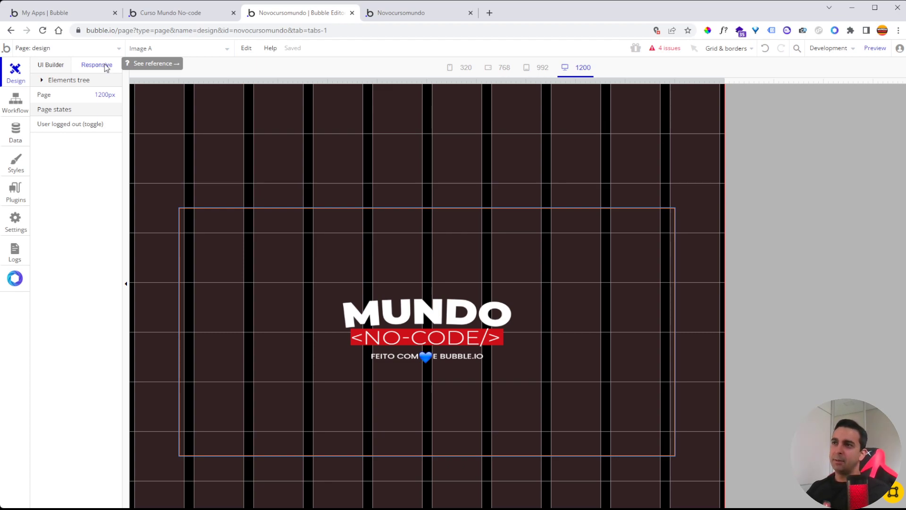
Switch from the design page's responsive view to the index page in the UI builder
left_click(59, 67)
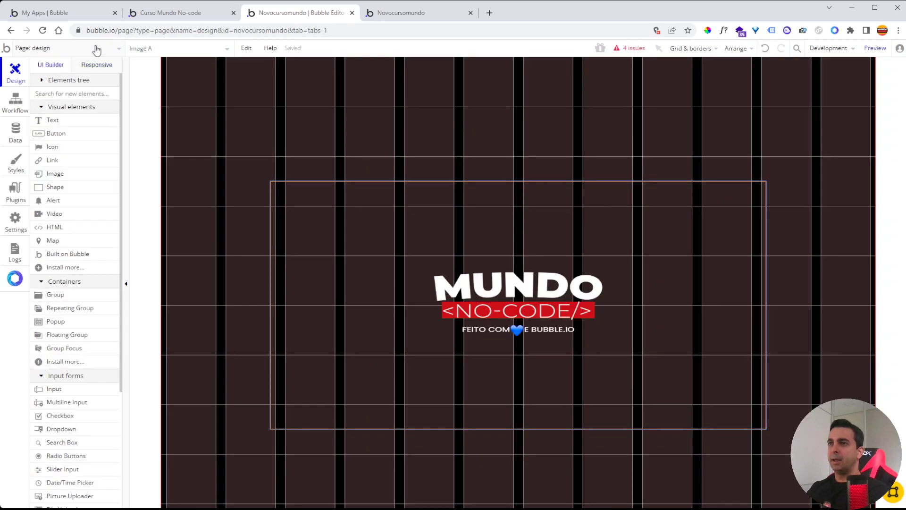
left_click(67, 49)
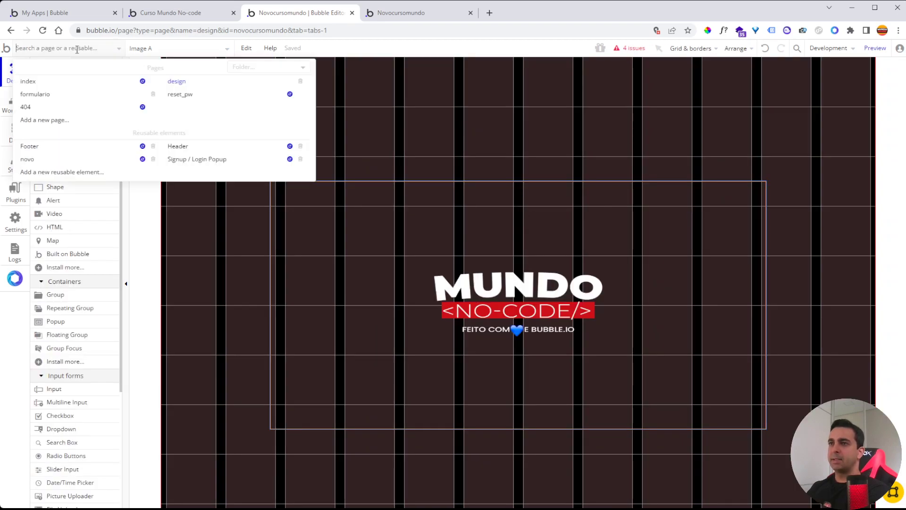
left_click(59, 81)
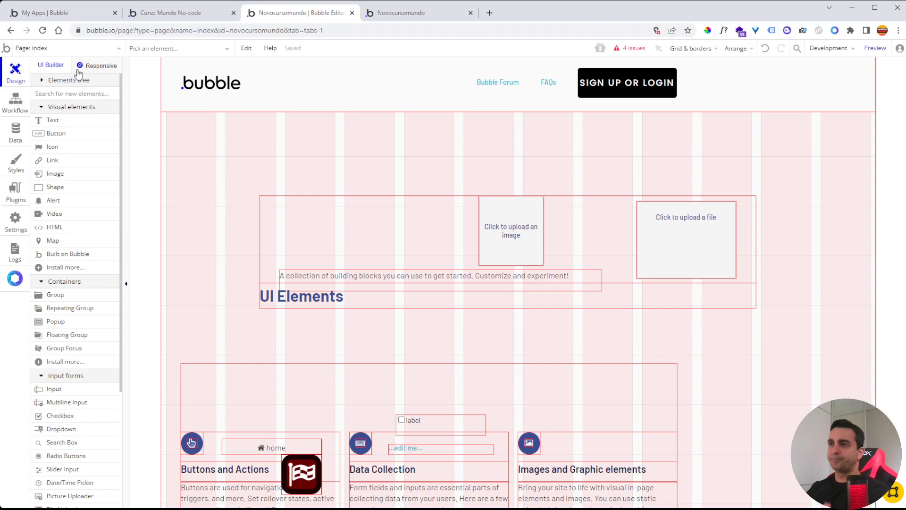
Upgrade the index page to the new Responsive Engine, restructuring it to match existing responsive behavior without a legacy backup, and decline the trial offer
left_click(96, 67)
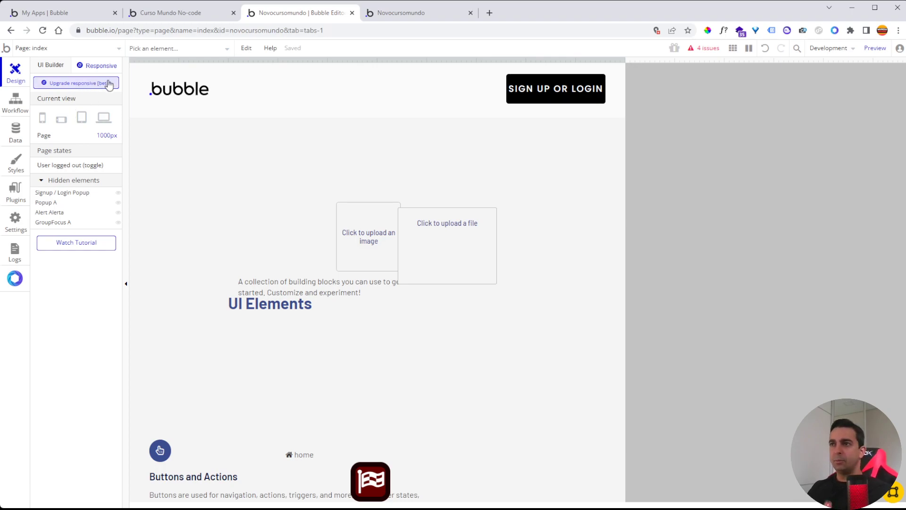
left_click(83, 90)
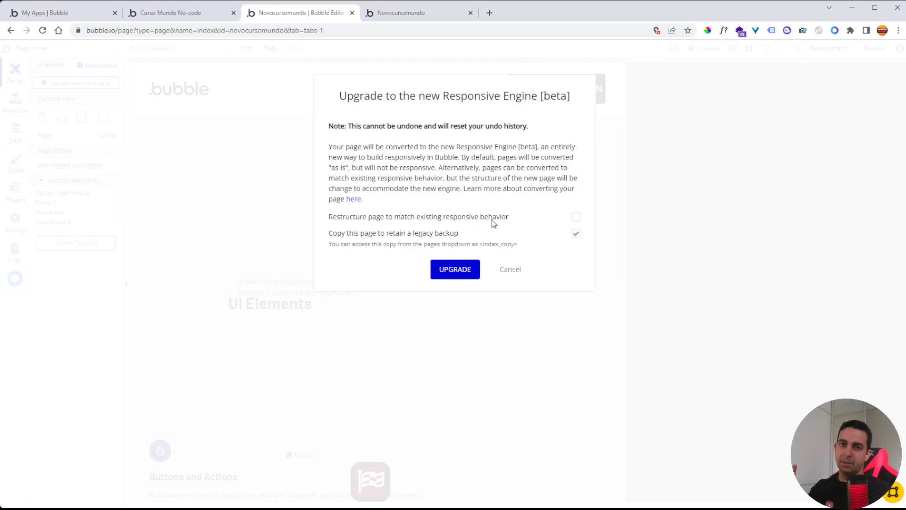
left_click(576, 217)
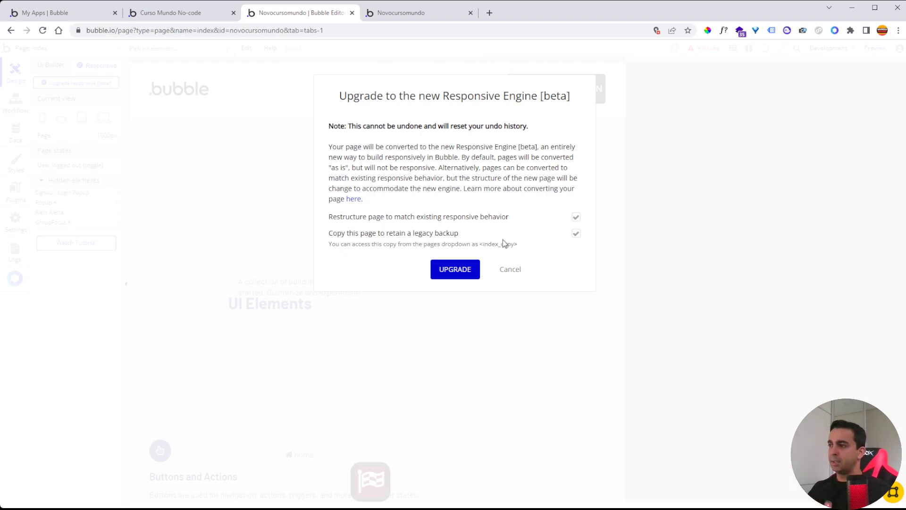
left_click(574, 234)
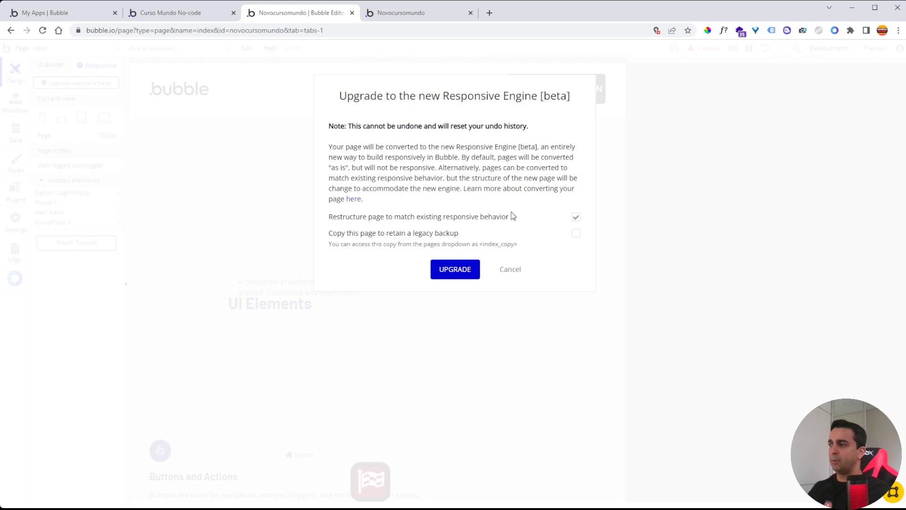
left_click(454, 270)
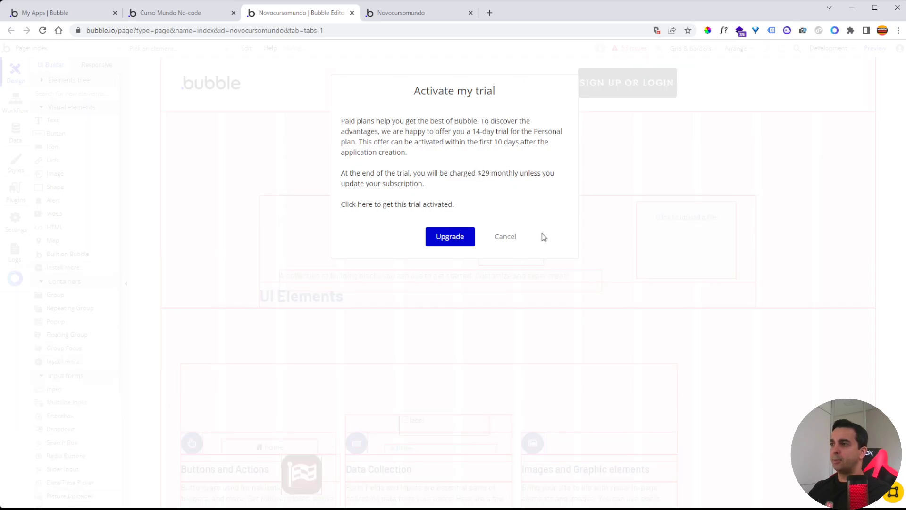
left_click(511, 239)
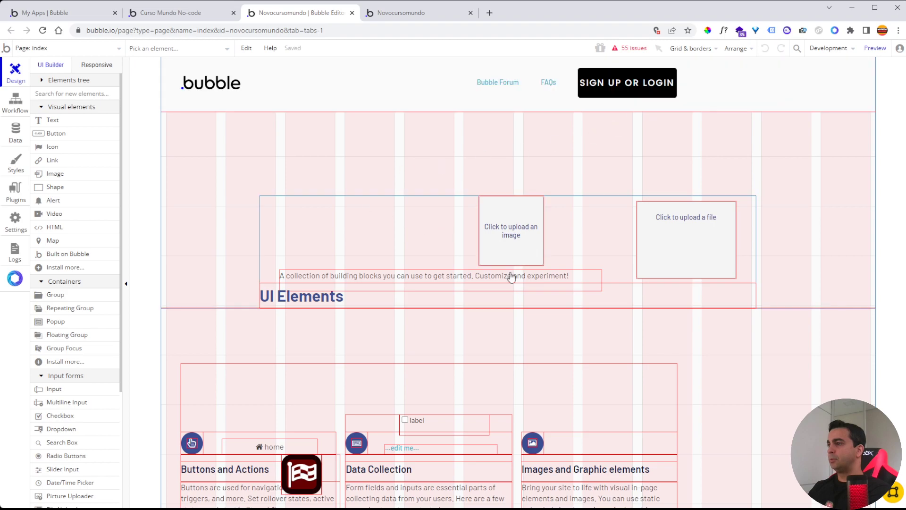
Examine the index page's layout properties and the available container layout options, leaving the layout setting as it is
double_click(473, 212)
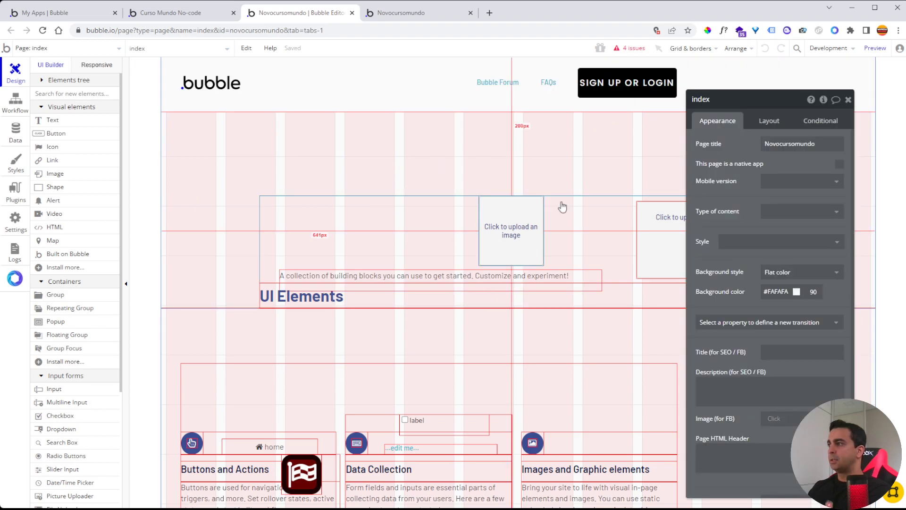
left_click_drag(743, 127, 490, 122)
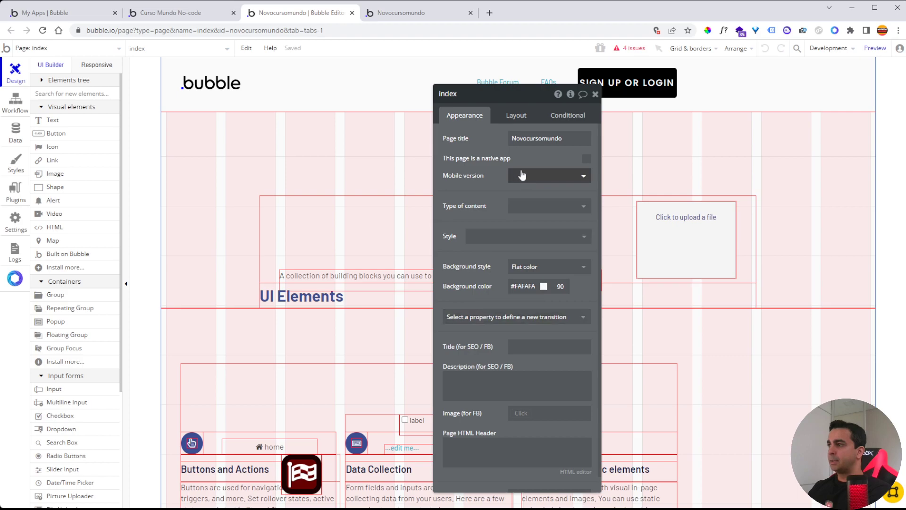
left_click(519, 118)
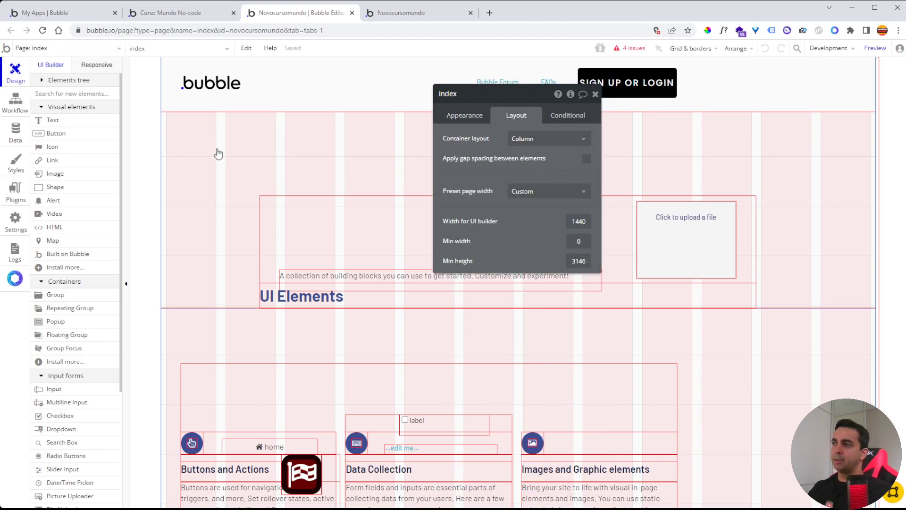
left_click(557, 148)
left_click(468, 152)
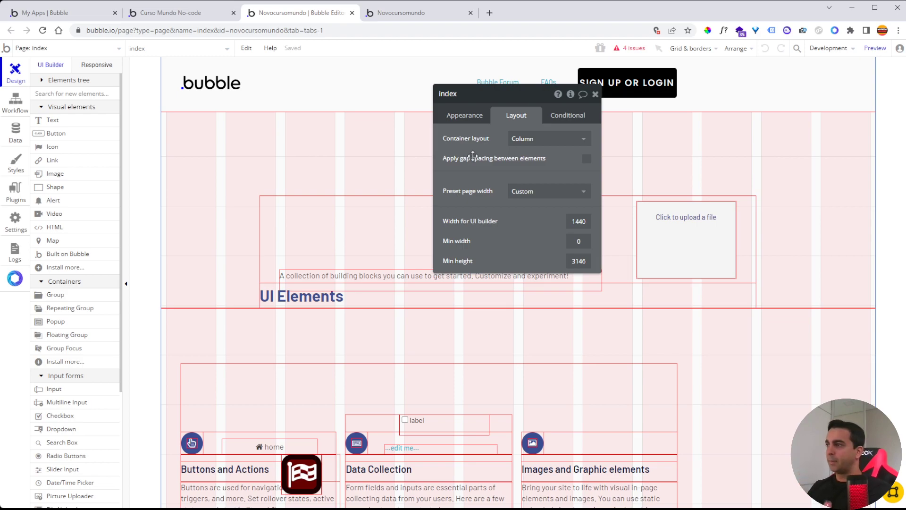
left_click(539, 138)
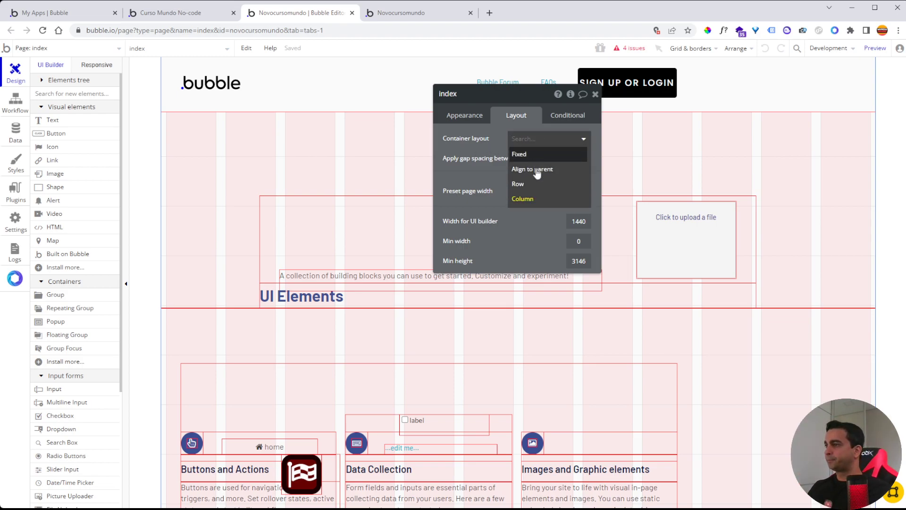
left_click(472, 152)
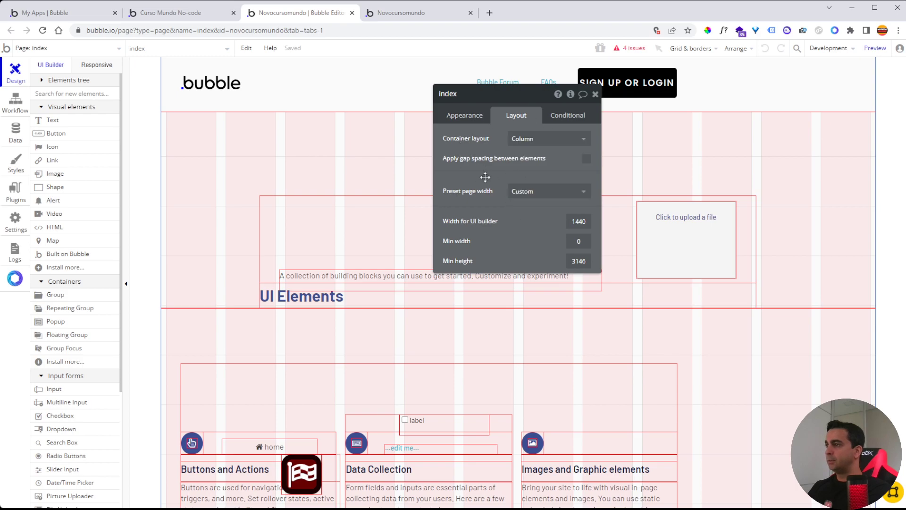
Inspect the layout settings of the two rows and the group box around the UI Elements heading, and close the property editor
left_click(289, 194)
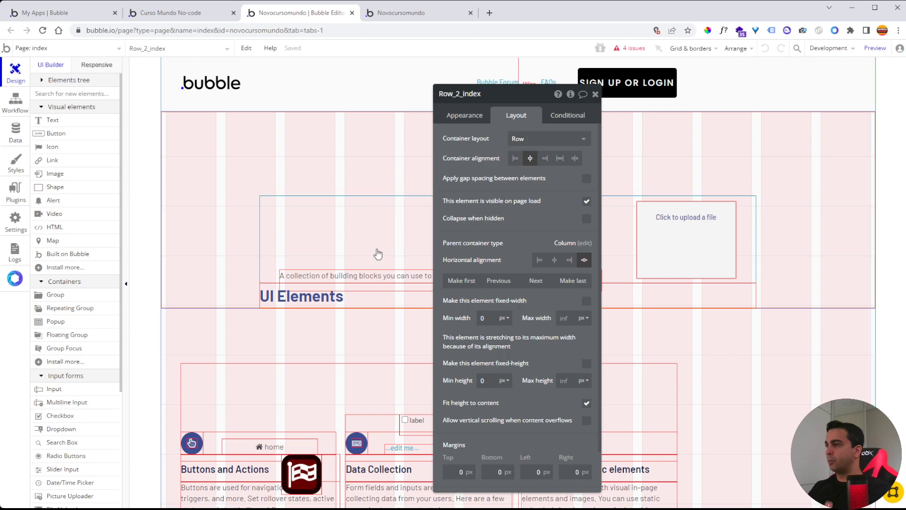
left_click(422, 301)
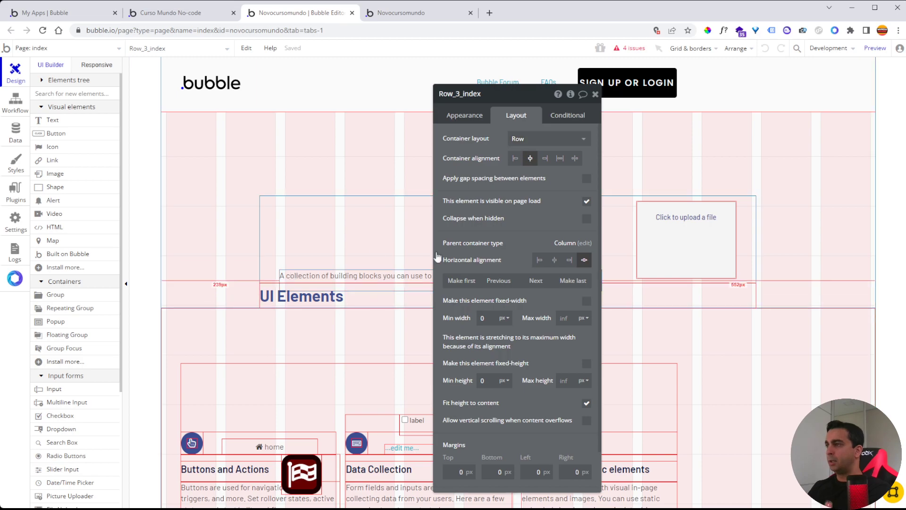
left_click(356, 224)
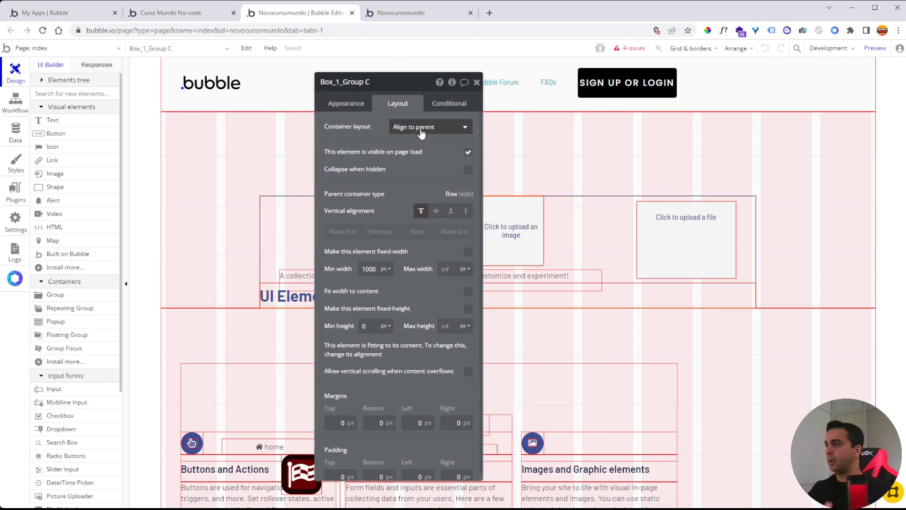
mouse_move(400, 156)
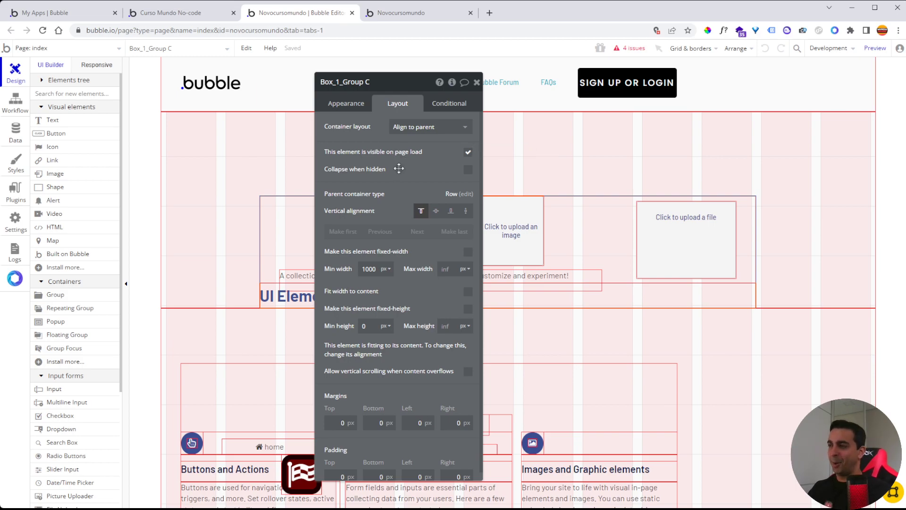
left_click_drag(421, 175, 327, 175)
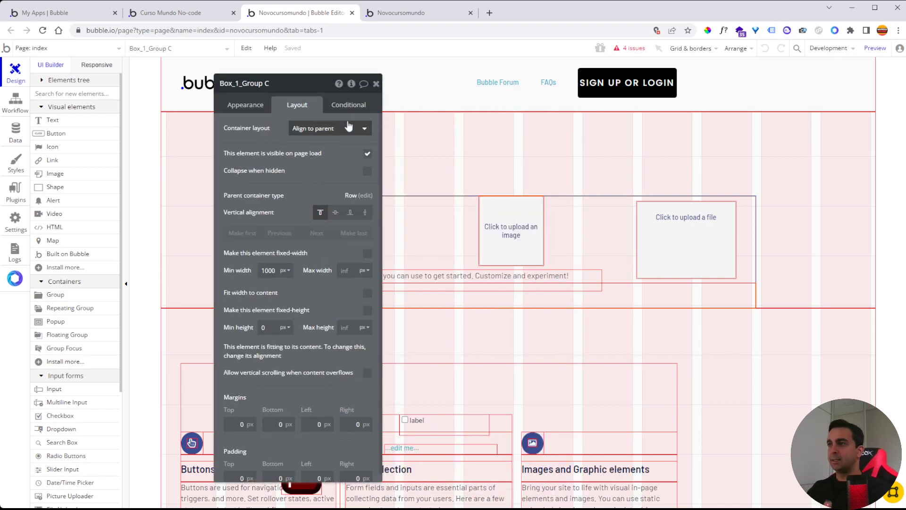
left_click(377, 83)
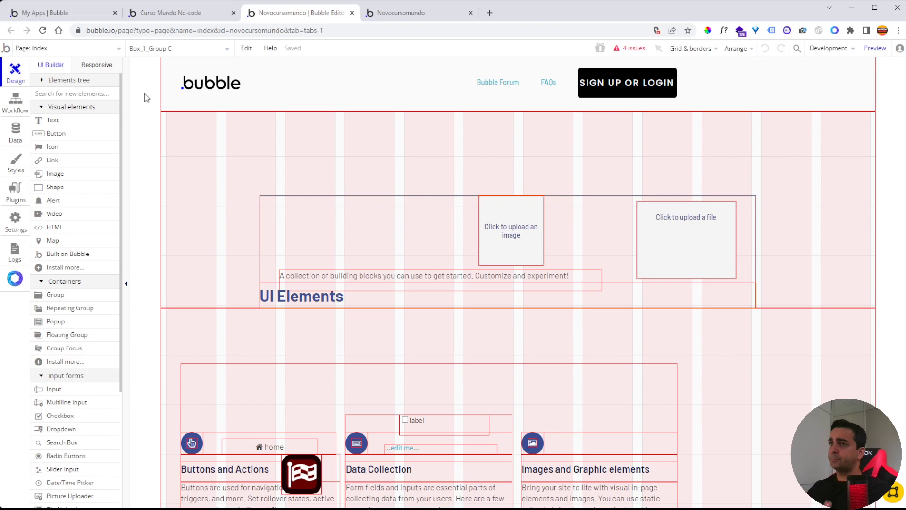
Open the design page and show it in the responsive view
left_click(95, 48)
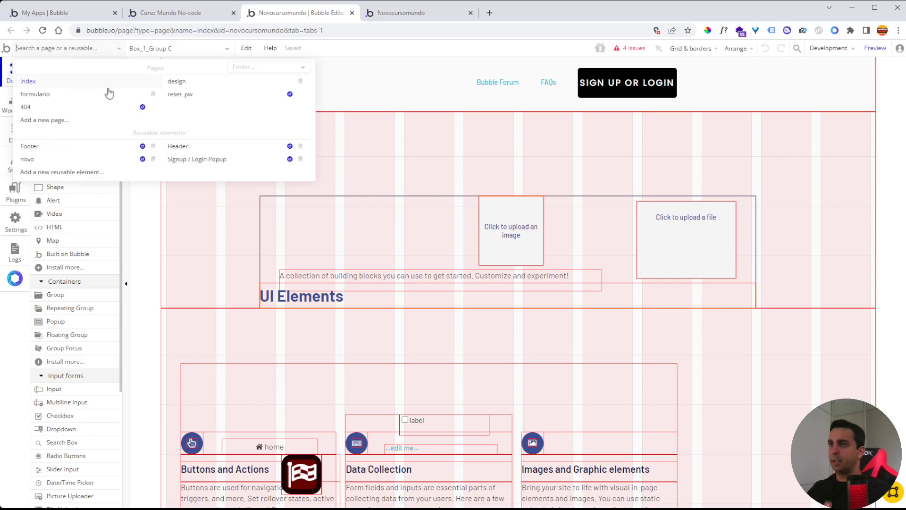
left_click(181, 83)
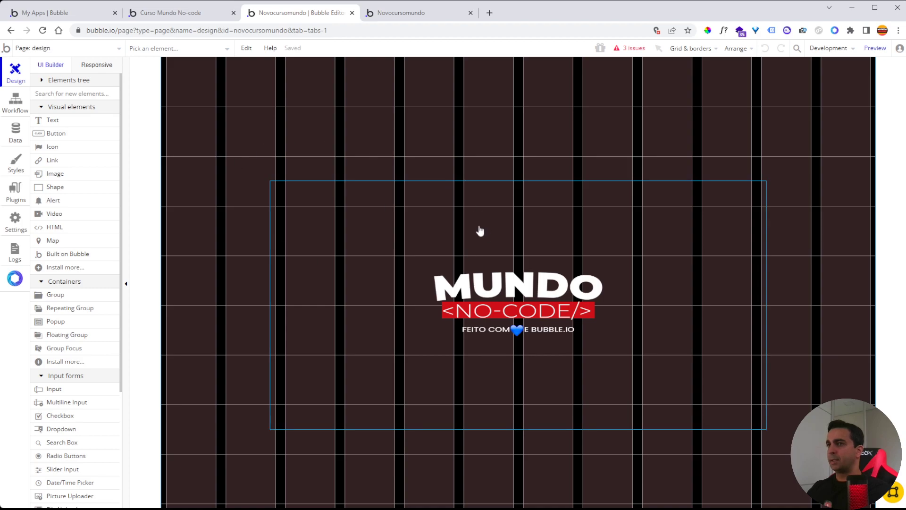
left_click(96, 68)
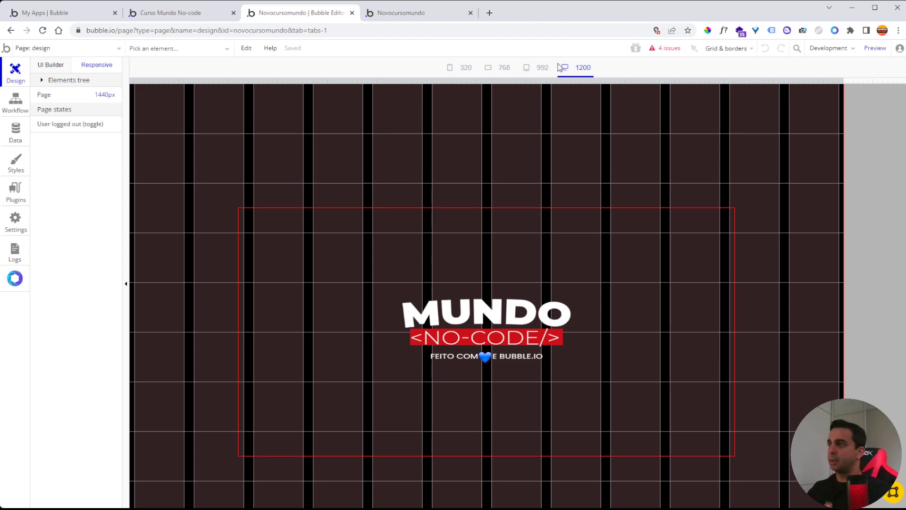
Preview the design page at the 992, 768, 320 and 1200 px breakpoints, and resize the preview freely to about 856 px
left_click(541, 69)
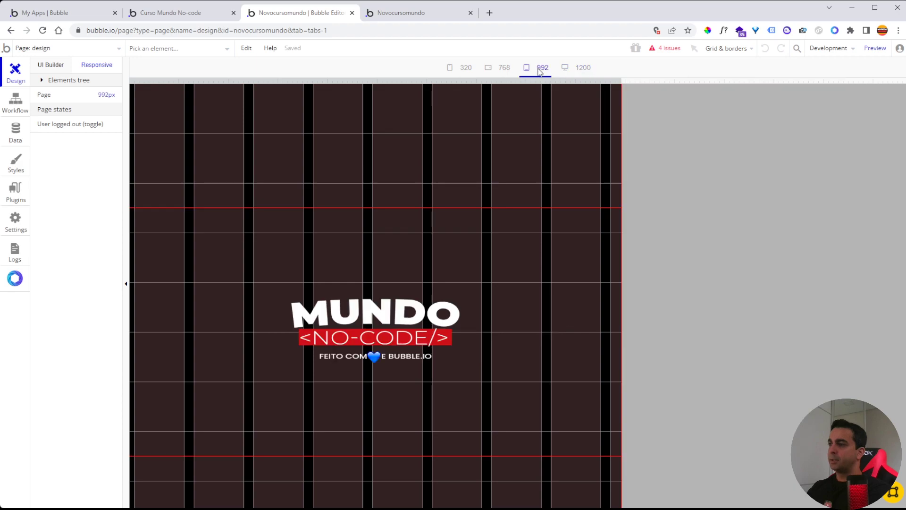
left_click(504, 68)
left_click(538, 67)
left_click(499, 69)
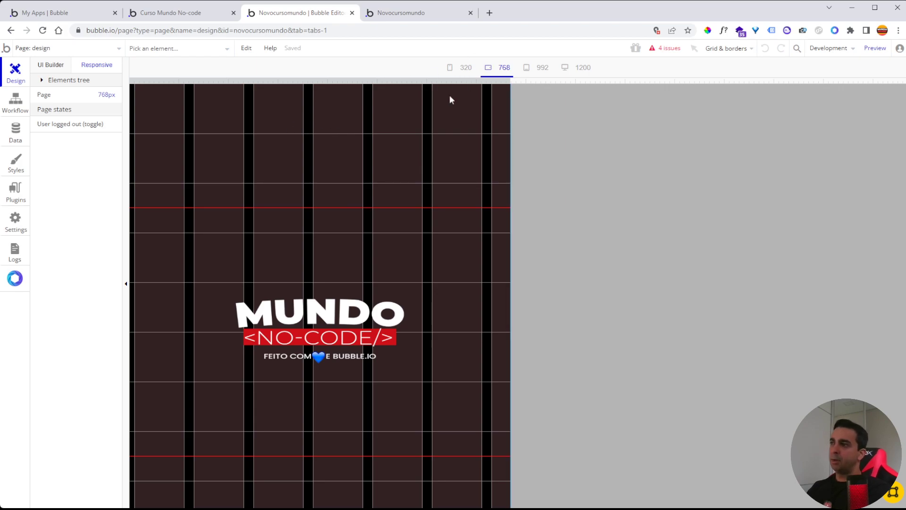
left_click(457, 69)
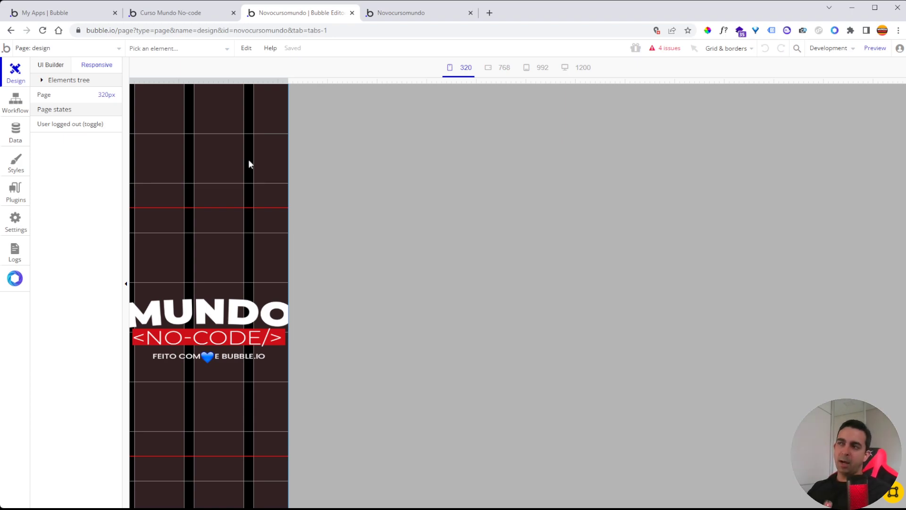
left_click(581, 69)
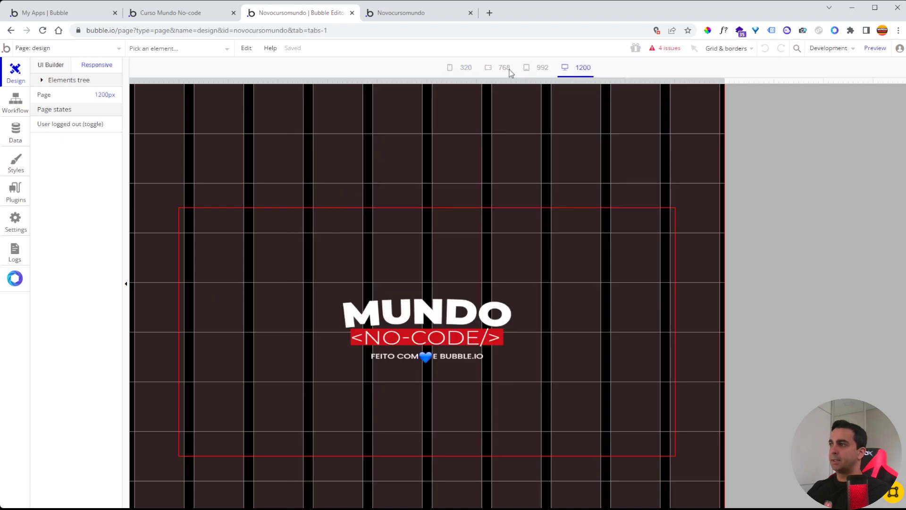
left_click(461, 70)
left_click_drag(288, 83, 545, 122)
Try right, left, bottom and top alignment within the parent for the MUNDO NO-CODE image, and set it back to center
double_click(326, 140)
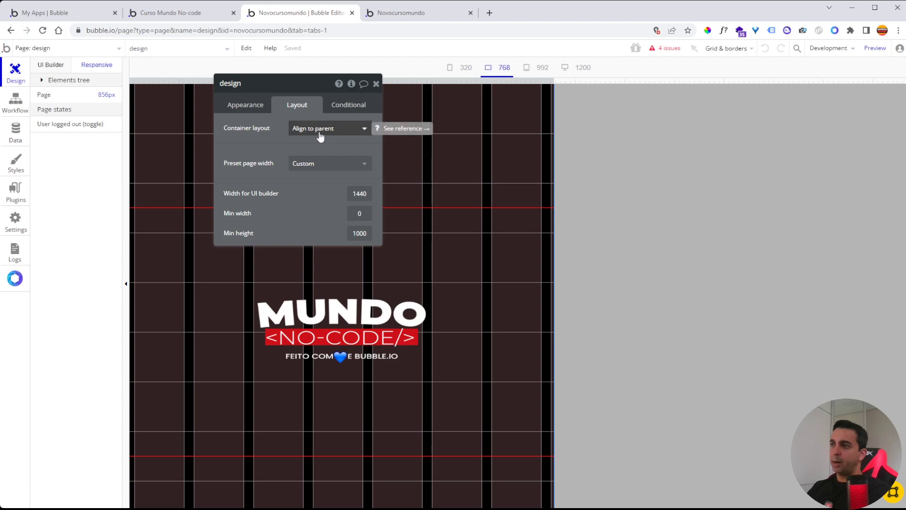
left_click(367, 320)
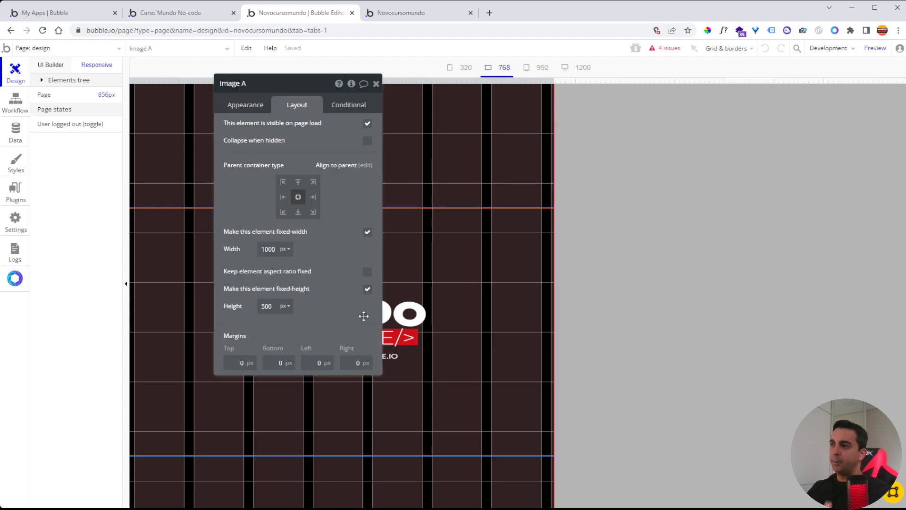
left_click(313, 197)
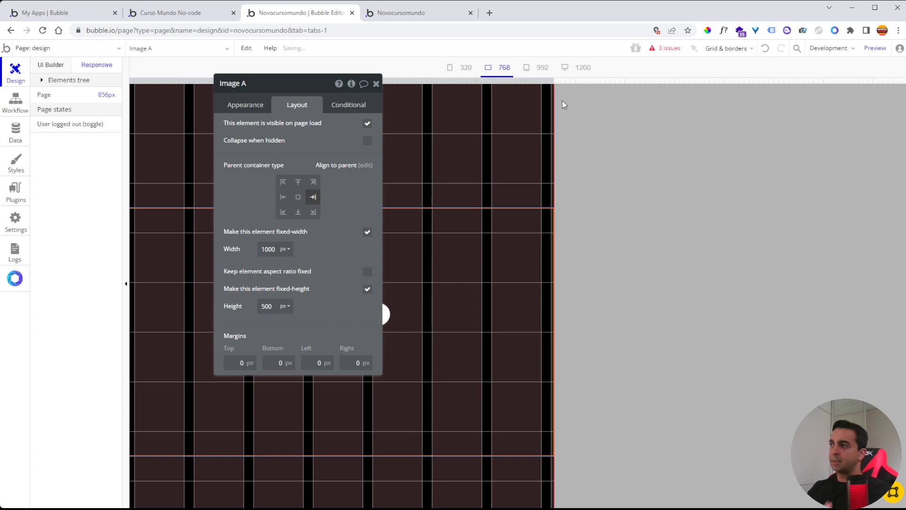
left_click_drag(554, 80, 841, 137)
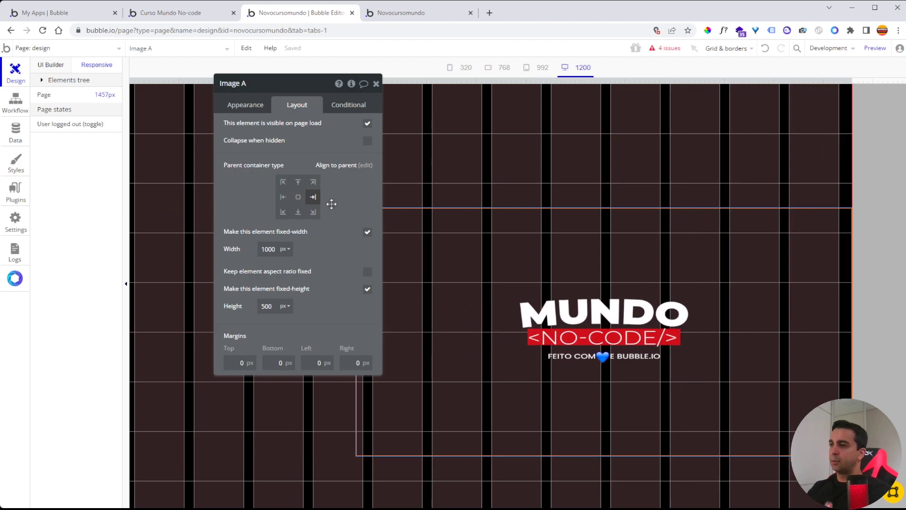
left_click(283, 198)
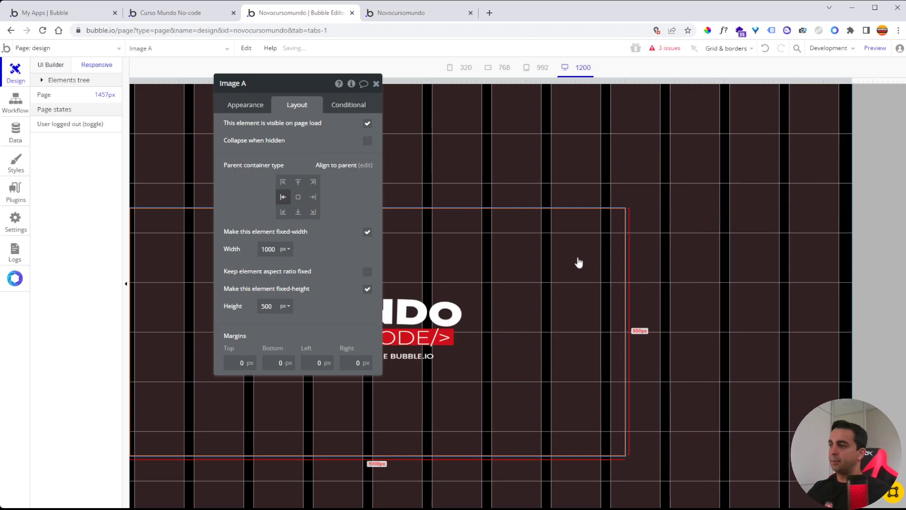
left_click(298, 211)
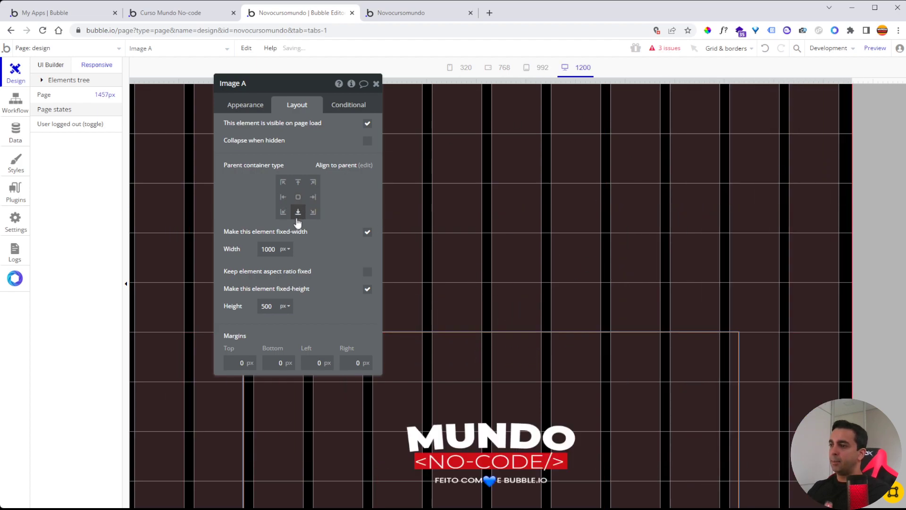
left_click(300, 183)
left_click(298, 196)
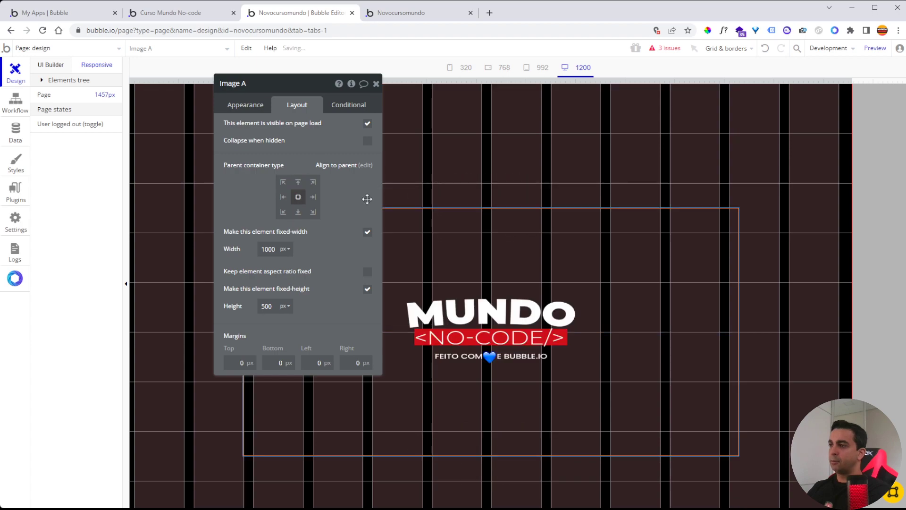
Narrow the design page preview to about 751 px to check the fixed-width image, moving the property editor clear of the canvas
left_click_drag(853, 83, 490, 87)
left_click_drag(355, 84, 498, 93)
left_click_drag(510, 147, 764, 155)
left_click_drag(489, 82, 504, 148)
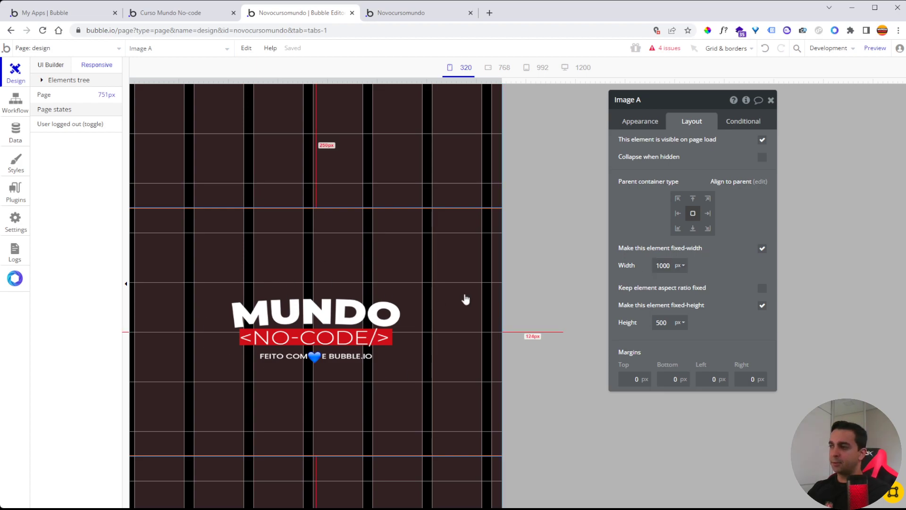
Turn off fixed width for the MUNDO NO-CODE image, set its min width to 320 px, and check it at about 802 px
left_click(762, 248)
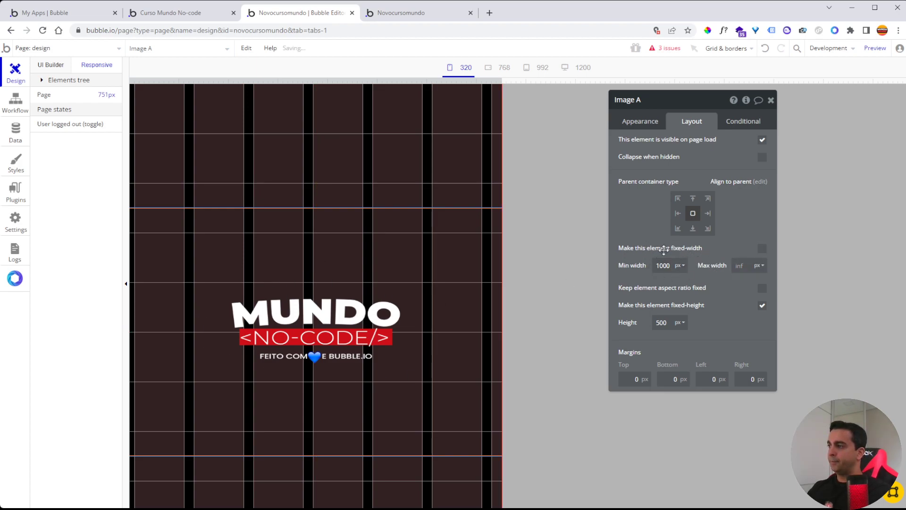
left_click(670, 266)
type("320")
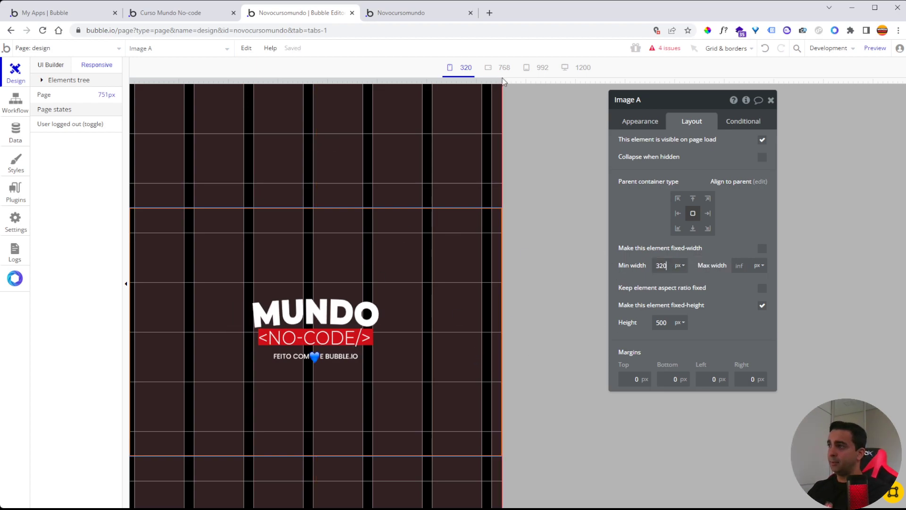
left_click_drag(501, 82, 529, 112)
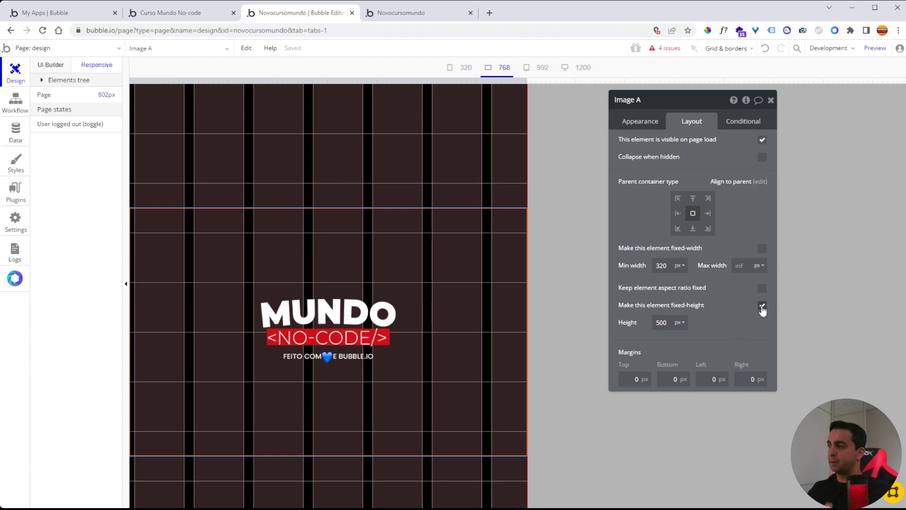
Turn off the image's fixed height, set max height 500 px, and try min heights of 100 and 0 px while resizing the preview
left_click(761, 306)
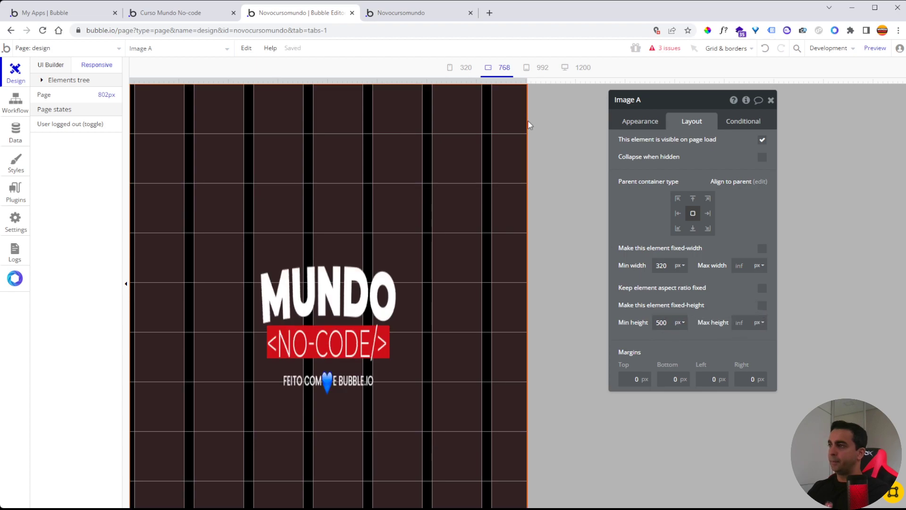
left_click_drag(530, 81, 551, 110)
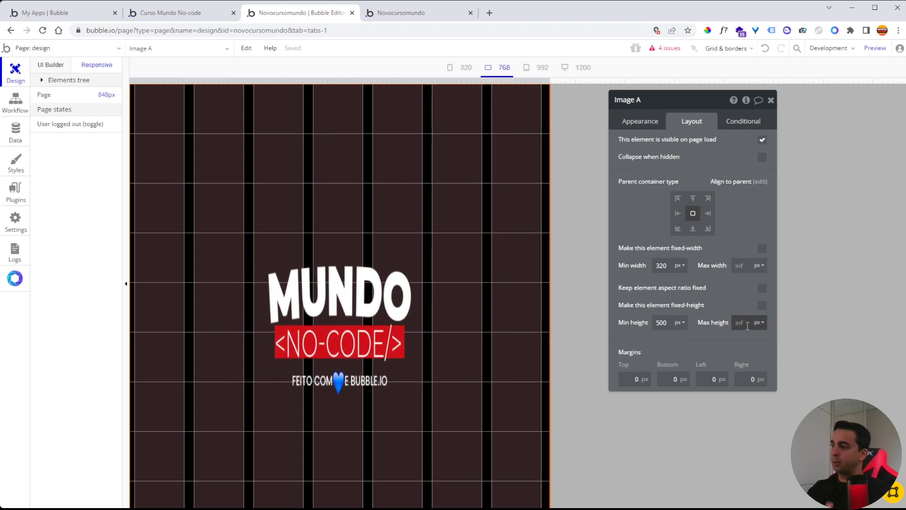
type("500")
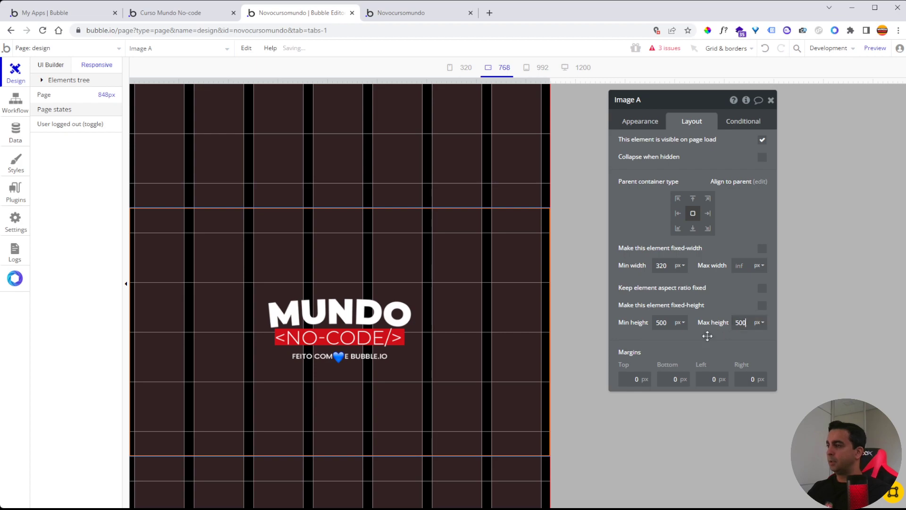
double_click(661, 323)
type("100")
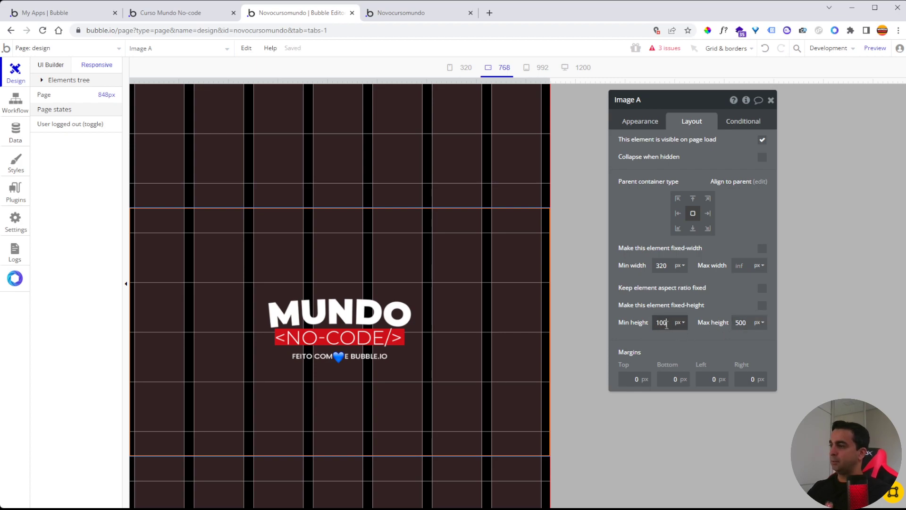
left_click_drag(552, 96, 539, 116)
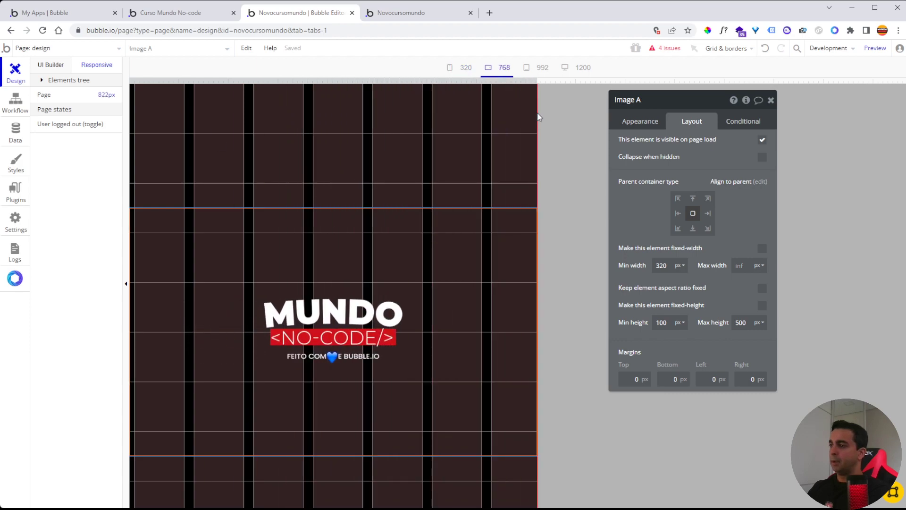
left_click_drag(670, 322, 626, 322)
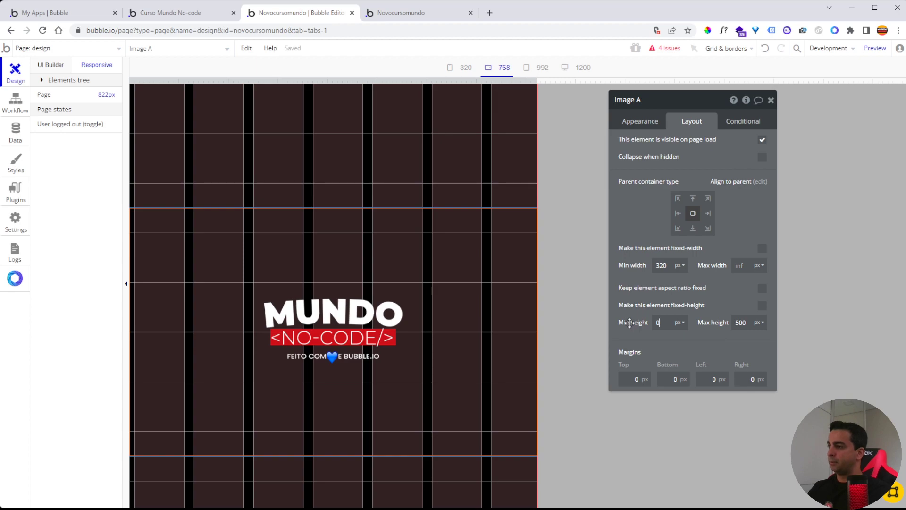
left_click_drag(540, 90, 529, 154)
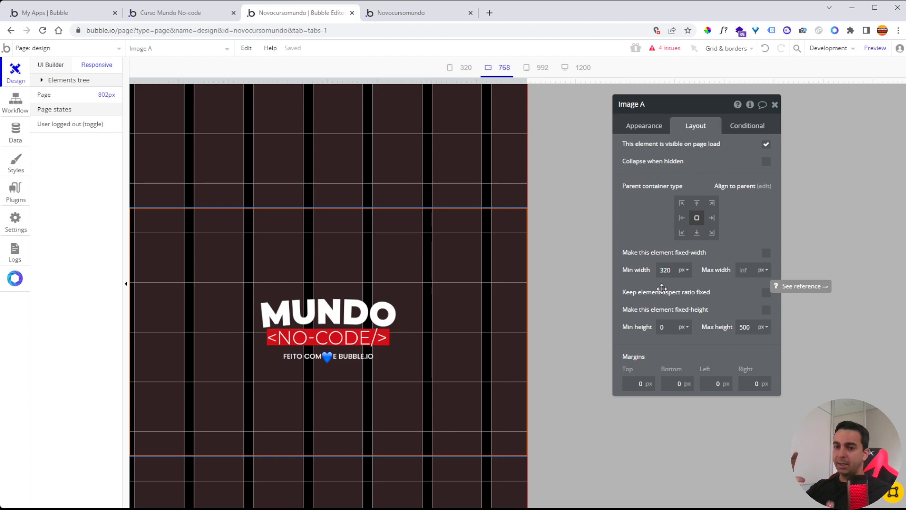
Keep the image's aspect ratio fixed at 2 x 1 and widen the page preview to check it
left_click(766, 293)
left_click_drag(718, 308, 668, 313)
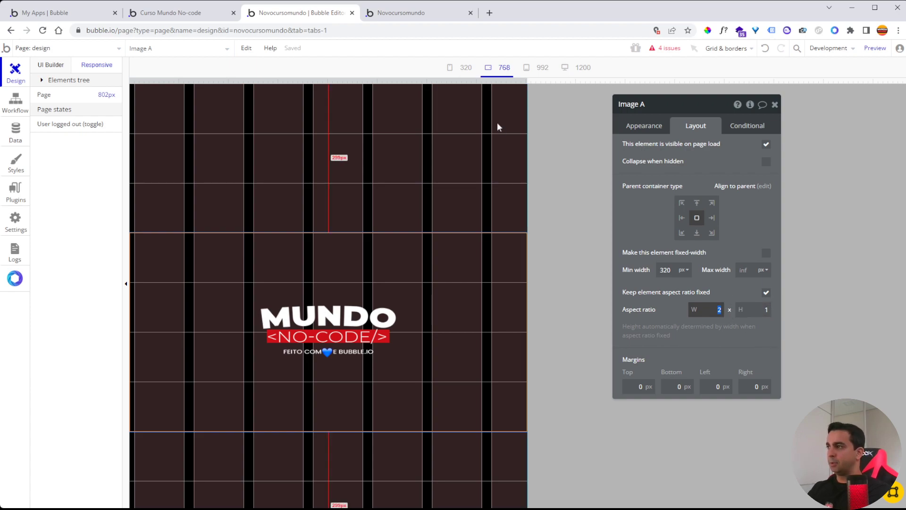
left_click_drag(527, 100, 753, 111)
Preview the fixed-ratio image at the 992, 768, 320 and 1200 px breakpoints
left_click(542, 67)
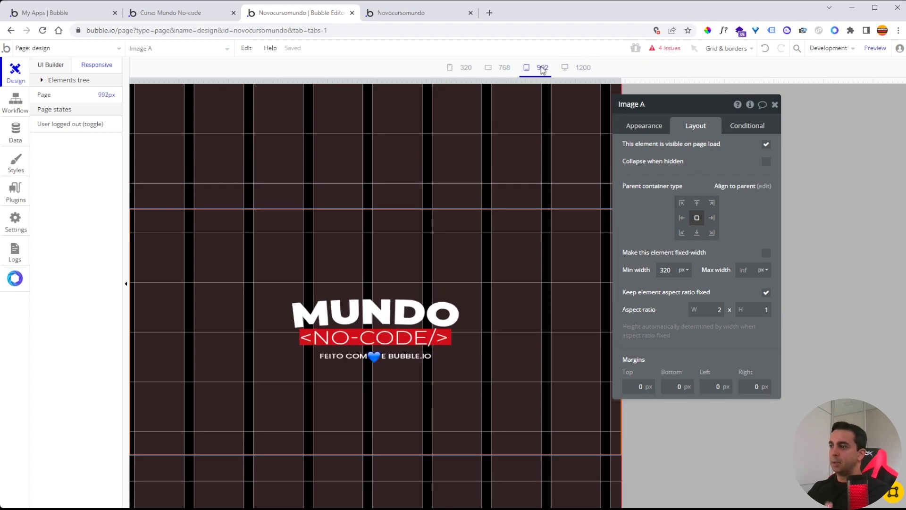
left_click(503, 71)
left_click(463, 69)
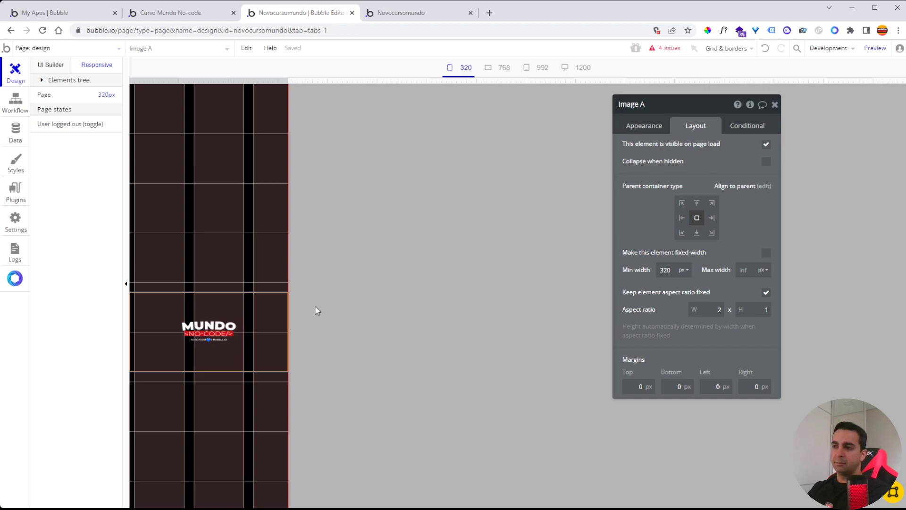
left_click(491, 68)
left_click(524, 71)
left_click(585, 69)
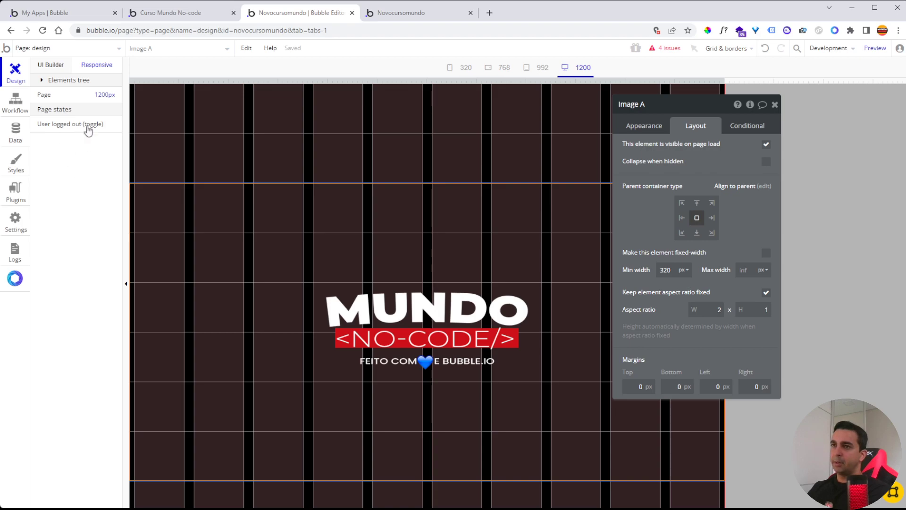
Open the index page in the responsive view and expand its elements tree
left_click(106, 49)
left_click(75, 82)
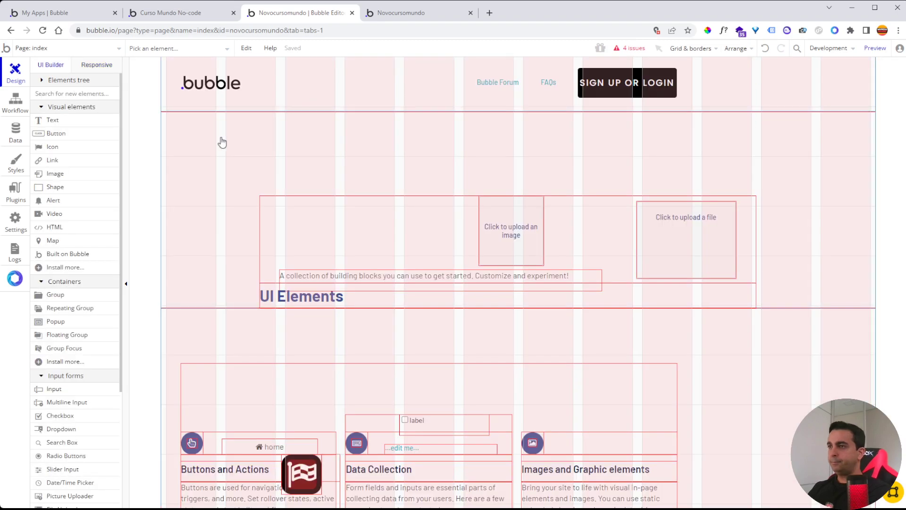
left_click(110, 66)
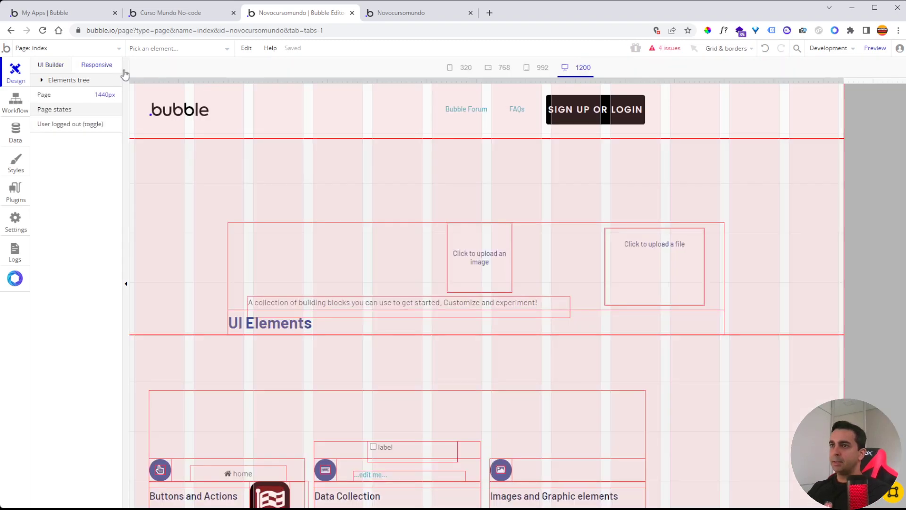
left_click(42, 80)
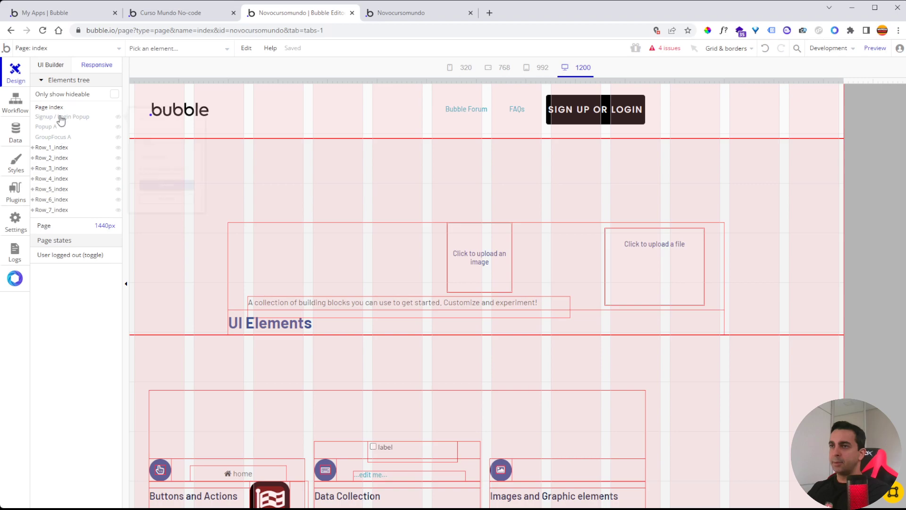
Inspect Row_1_index and Row_2_index from the elements tree to see which page sections they cover
left_click(58, 149)
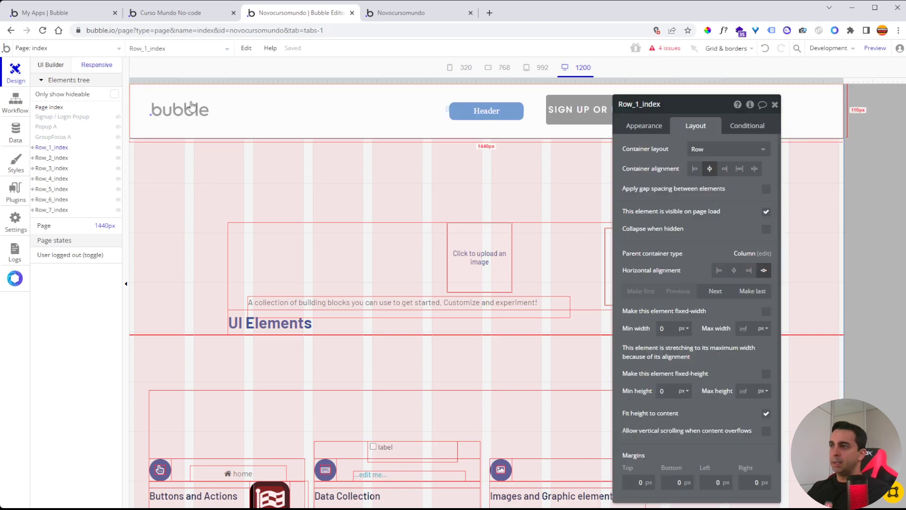
left_click(55, 158)
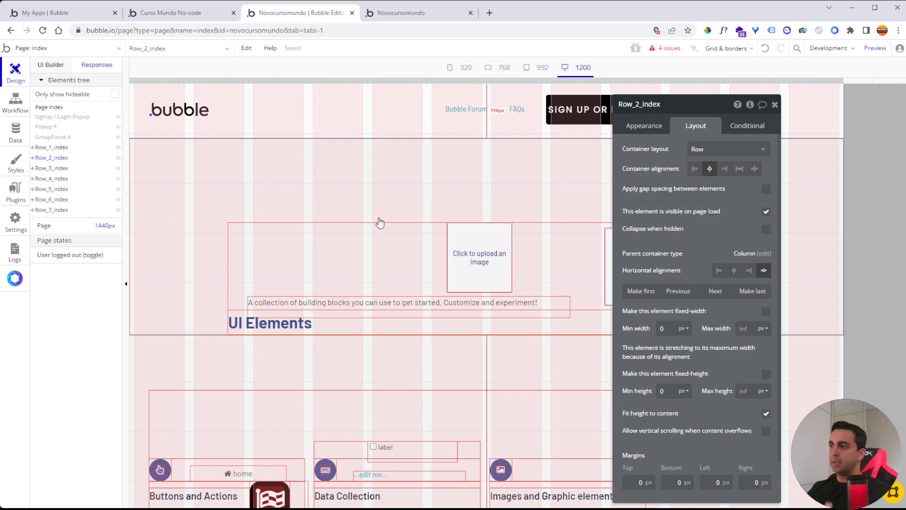
mouse_move(54, 151)
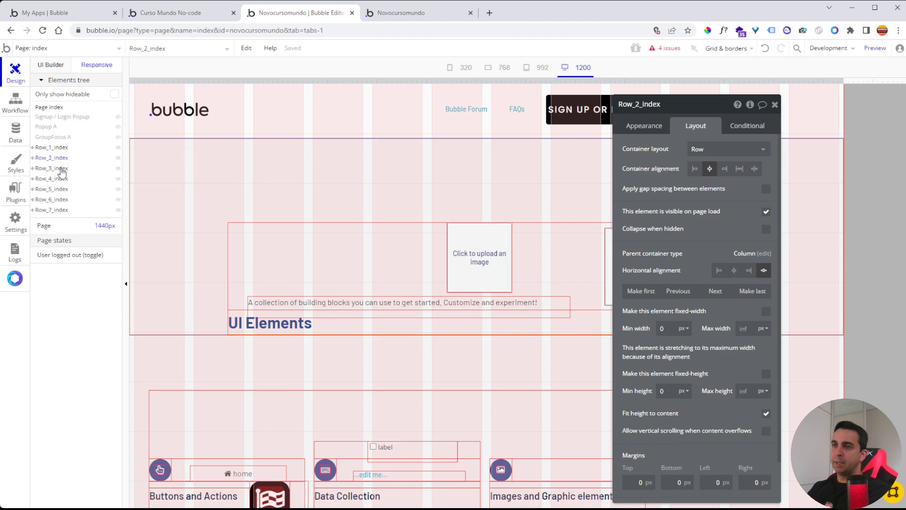
mouse_move(63, 180)
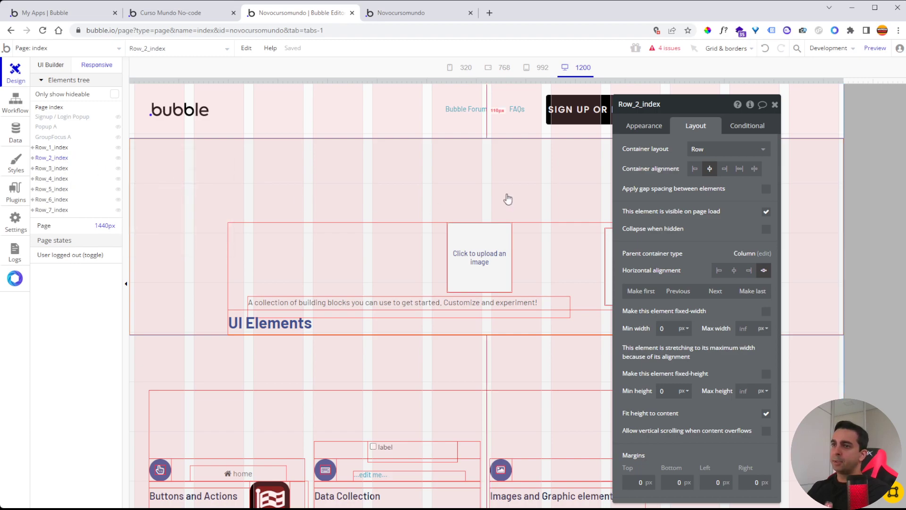
Rename the Row_2_index element to Row_2
left_click_drag(660, 156, 552, 112)
left_click(580, 114)
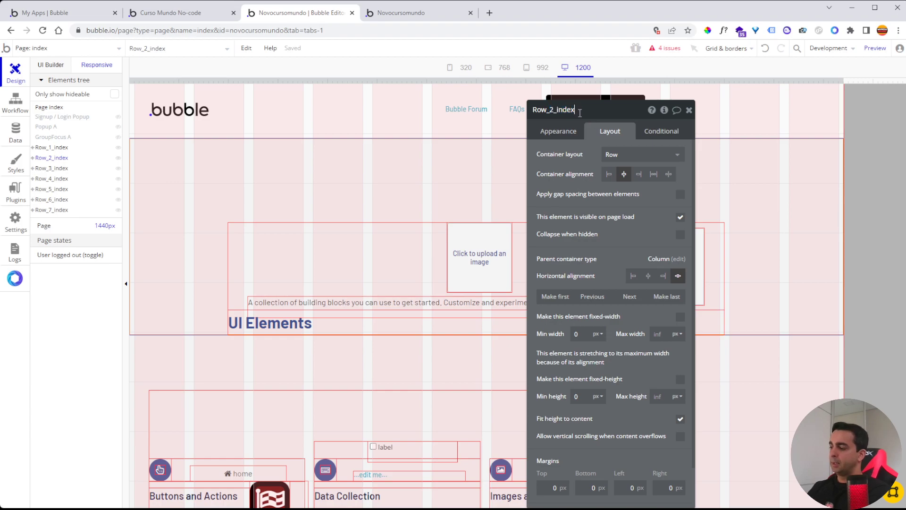
key("BackSpace")
left_click(567, 183)
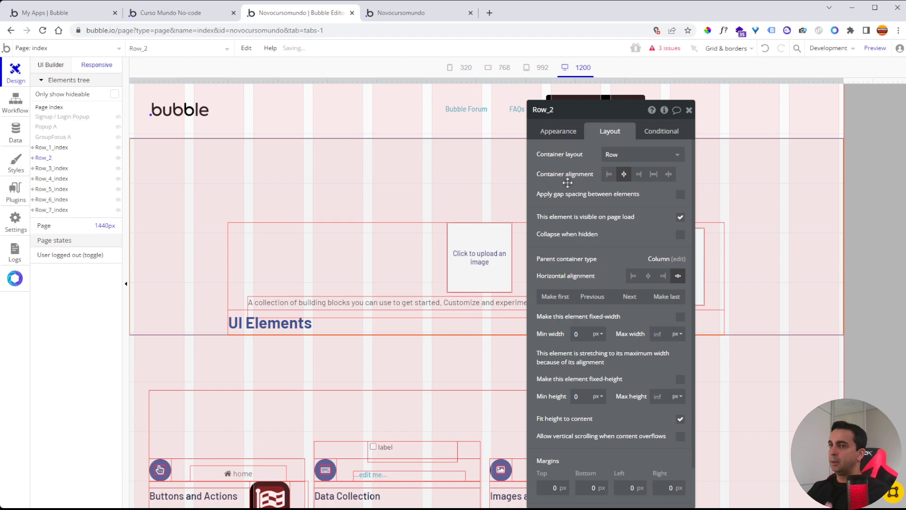
Try Row_2 above Row_1_index in the elements tree, place it below Row_3_index, and check the page order
mouse_move(57, 163)
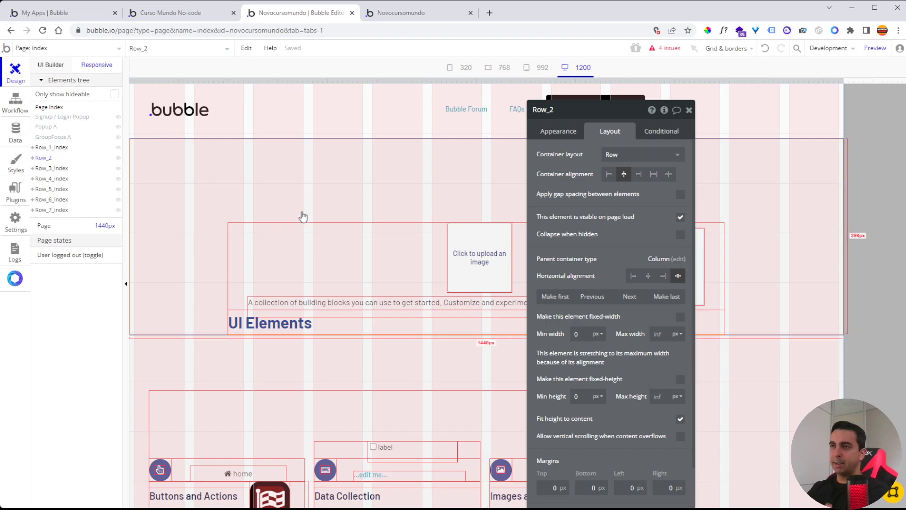
left_click(54, 149)
left_click_drag(50, 179, 52, 148)
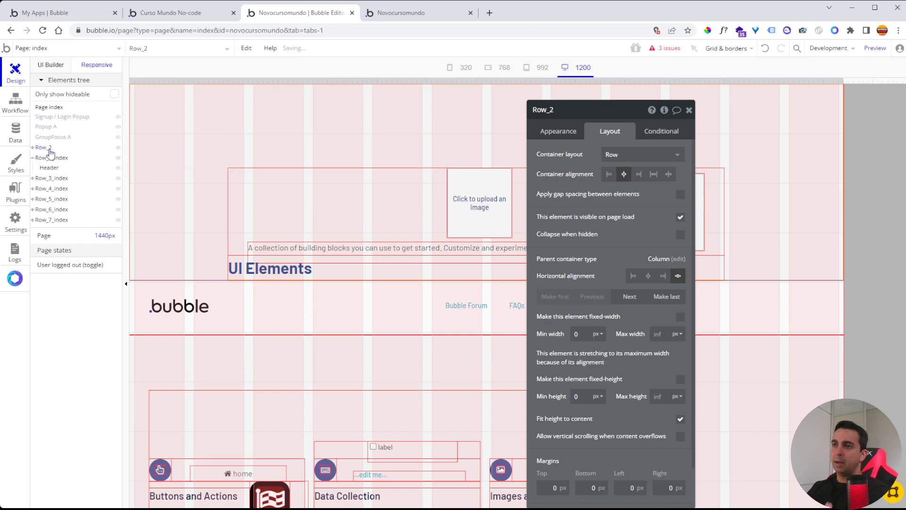
left_click_drag(49, 188, 49, 187)
scroll(253, 209, "down", 5)
scroll(234, 221, "up", 10)
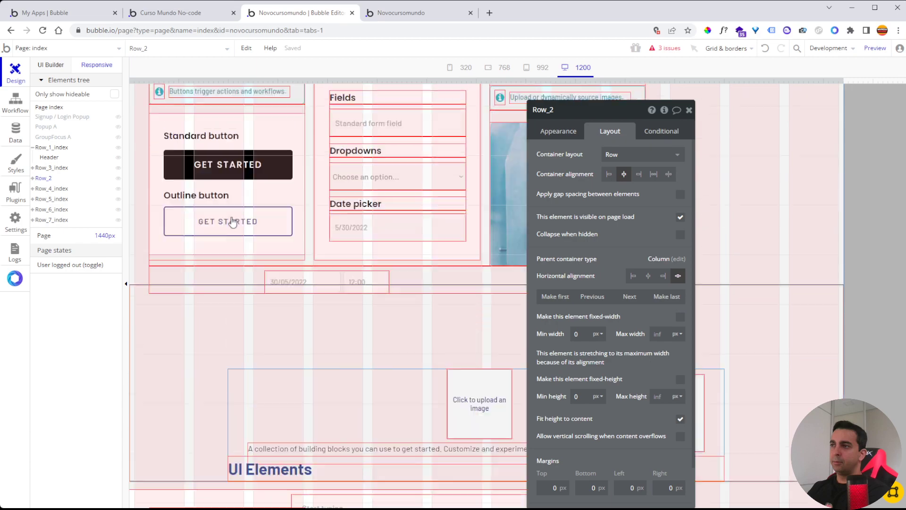